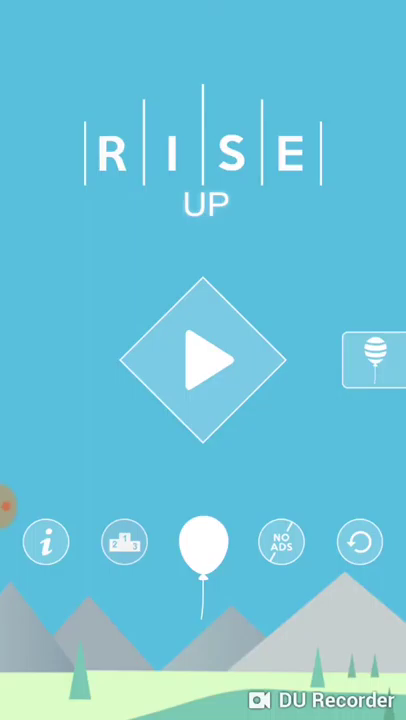
{"action": "left_click", "coordinate": [203, 360]}
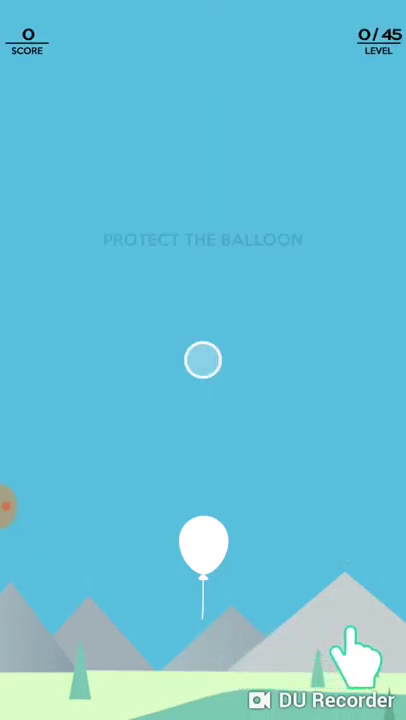
{"action": "mouse_move", "coordinate": [203, 360]}
{"action": "left_mouse_down"}
{"action": "mouse_move", "coordinate": [213, 343]}
{"action": "mouse_move", "coordinate": [180, 500]}
{"action": "mouse_move", "coordinate": [195, 418]}
{"action": "mouse_move", "coordinate": [308, 309]}
{"action": "mouse_move", "coordinate": [317, 259]}
{"action": "mouse_move", "coordinate": [315, 228]}
{"action": "mouse_move", "coordinate": [313, 237]}
{"action": "left_mouse_up"}
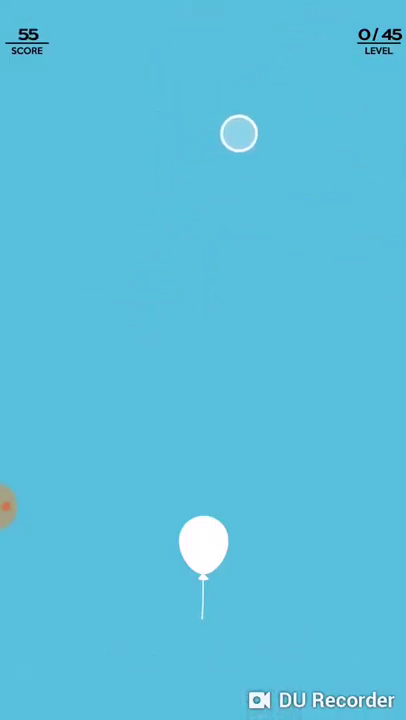
{"action": "mouse_move", "coordinate": [155, 291]}
{"action": "left_mouse_down"}
{"action": "mouse_move", "coordinate": [152, 293]}
{"action": "mouse_move", "coordinate": [229, 217]}
{"action": "mouse_move", "coordinate": [178, 95]}
{"action": "mouse_move", "coordinate": [126, 184]}
{"action": "mouse_move", "coordinate": [165, 232]}
{"action": "mouse_move", "coordinate": [169, 200]}
{"action": "mouse_move", "coordinate": [88, 169]}
{"action": "mouse_move", "coordinate": [200, 122]}
{"action": "mouse_move", "coordinate": [218, 110]}
{"action": "mouse_move", "coordinate": [241, 116]}
{"action": "left_mouse_up"}
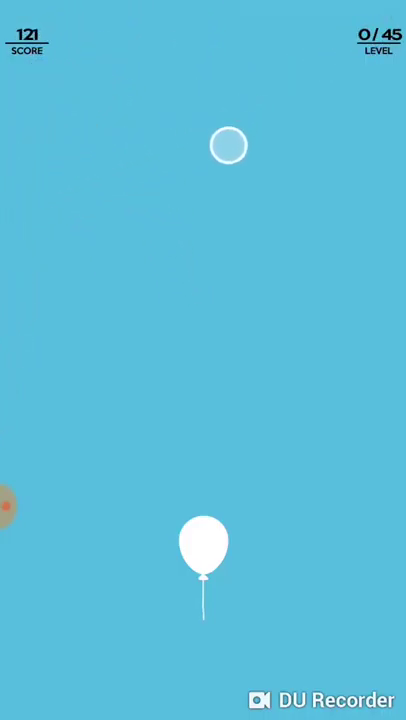
{"action": "mouse_move", "coordinate": [217, 198]}
{"action": "left_mouse_down"}
{"action": "mouse_move", "coordinate": [236, 182]}
{"action": "mouse_move", "coordinate": [241, 162]}
{"action": "mouse_move", "coordinate": [212, 163]}
{"action": "mouse_move", "coordinate": [201, 171]}
{"action": "mouse_move", "coordinate": [188, 188]}
{"action": "mouse_move", "coordinate": [231, 167]}
{"action": "mouse_move", "coordinate": [26, 320]}
{"action": "mouse_move", "coordinate": [80, 217]}
{"action": "mouse_move", "coordinate": [233, 114]}
{"action": "mouse_move", "coordinate": [266, 105]}
{"action": "mouse_move", "coordinate": [117, 167]}
{"action": "mouse_move", "coordinate": [33, 236]}
{"action": "mouse_move", "coordinate": [64, 214]}
{"action": "mouse_move", "coordinate": [252, 117]}
{"action": "mouse_move", "coordinate": [44, 223]}
{"action": "mouse_move", "coordinate": [311, 165]}
{"action": "mouse_move", "coordinate": [333, 172]}
{"action": "mouse_move", "coordinate": [77, 238]}
{"action": "mouse_move", "coordinate": [292, 137]}
{"action": "mouse_move", "coordinate": [21, 209]}
{"action": "mouse_move", "coordinate": [333, 277]}
{"action": "mouse_move", "coordinate": [313, 204]}
{"action": "mouse_move", "coordinate": [178, 196]}
{"action": "mouse_move", "coordinate": [149, 223]}
{"action": "mouse_move", "coordinate": [241, 218]}
{"action": "mouse_move", "coordinate": [93, 199]}
{"action": "mouse_move", "coordinate": [146, 196]}
{"action": "mouse_move", "coordinate": [229, 244]}
{"action": "mouse_move", "coordinate": [151, 230]}
{"action": "mouse_move", "coordinate": [126, 213]}
{"action": "mouse_move", "coordinate": [136, 207]}
{"action": "mouse_move", "coordinate": [276, 209]}
{"action": "mouse_move", "coordinate": [51, 202]}
{"action": "mouse_move", "coordinate": [71, 239]}
{"action": "mouse_move", "coordinate": [264, 306]}
{"action": "mouse_move", "coordinate": [101, 390]}
{"action": "mouse_move", "coordinate": [231, 315]}
{"action": "mouse_move", "coordinate": [62, 363]}
{"action": "mouse_move", "coordinate": [172, 422]}
{"action": "mouse_move", "coordinate": [183, 470]}
{"action": "left_mouse_up"}
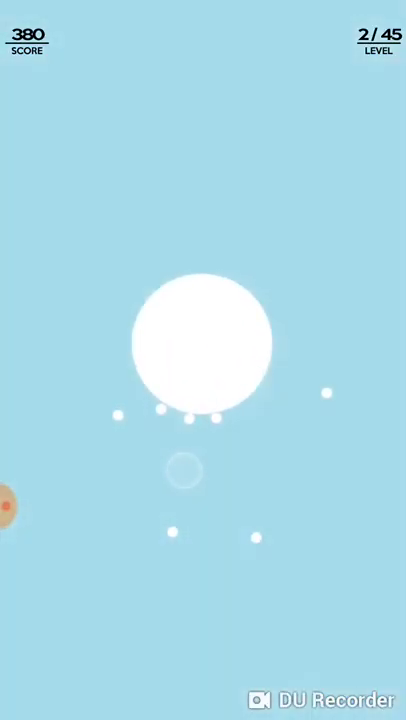